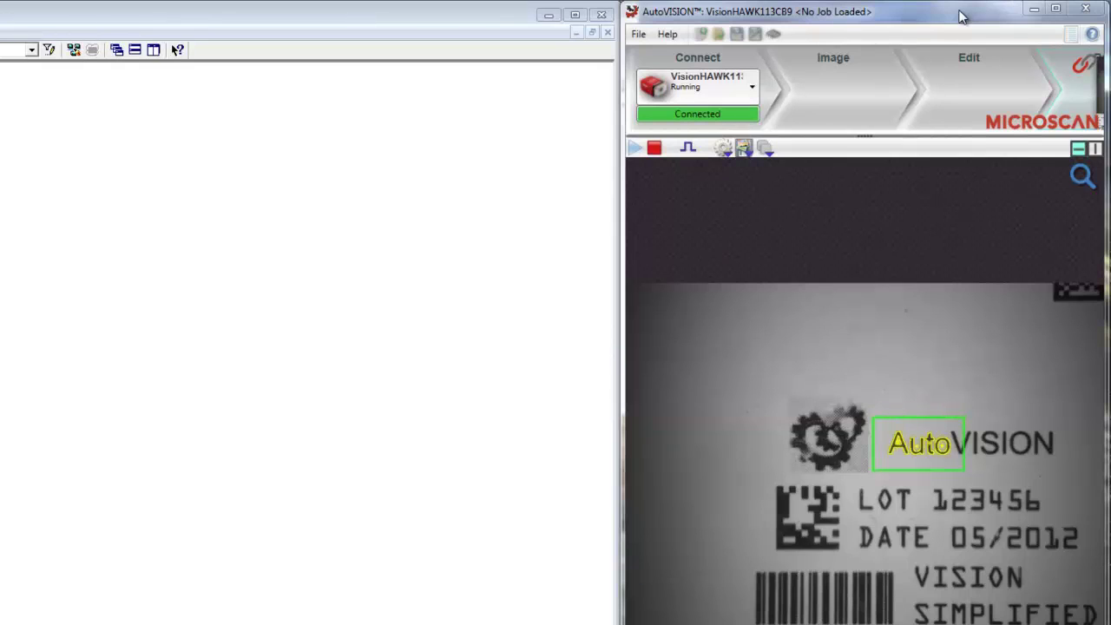
- Show the count, OCR, Decode and Locate jobs stored on the VisionHAWK camera in AutoVISION
left_click(765, 150)
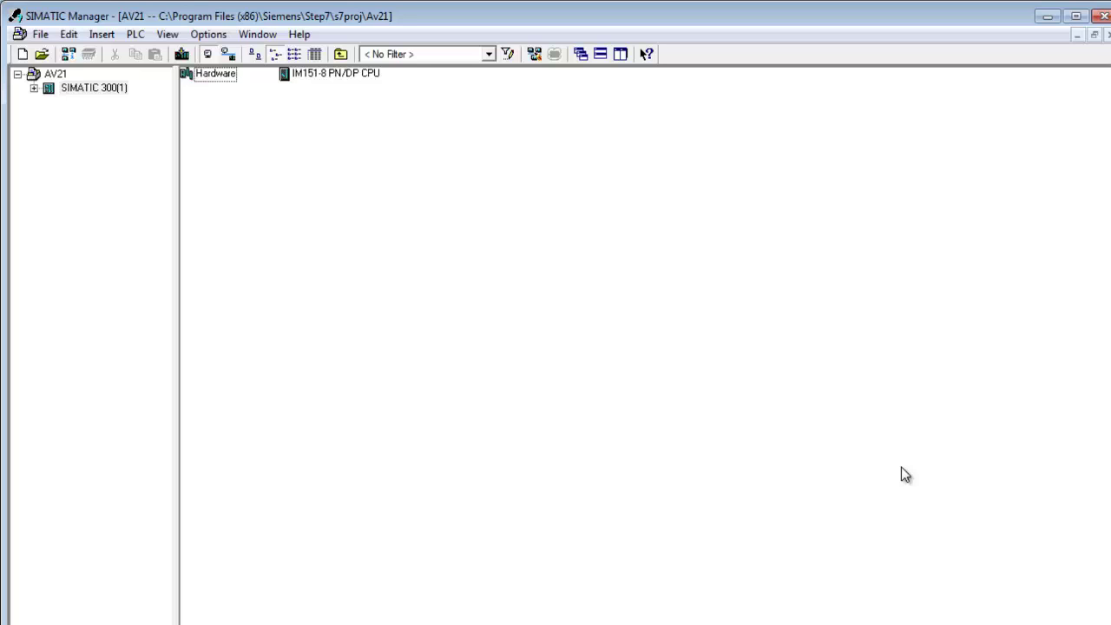
- Open AV21's hardware configuration and show VisionHAWK113CB9's modules with full names and I/Q addresses
double_click(200, 78)
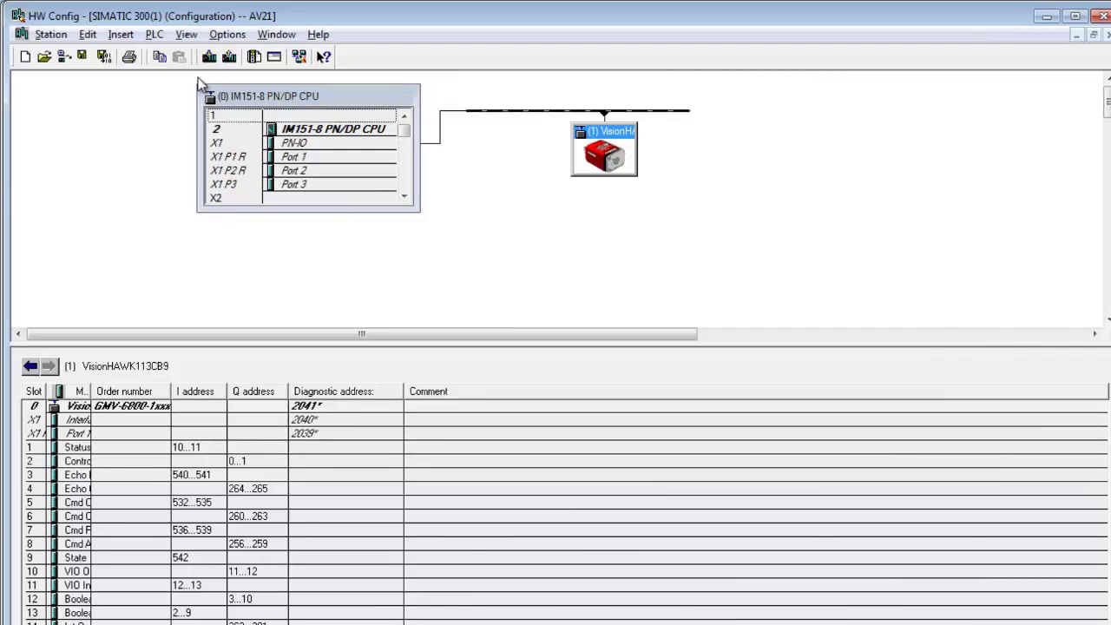
left_click(515, 113)
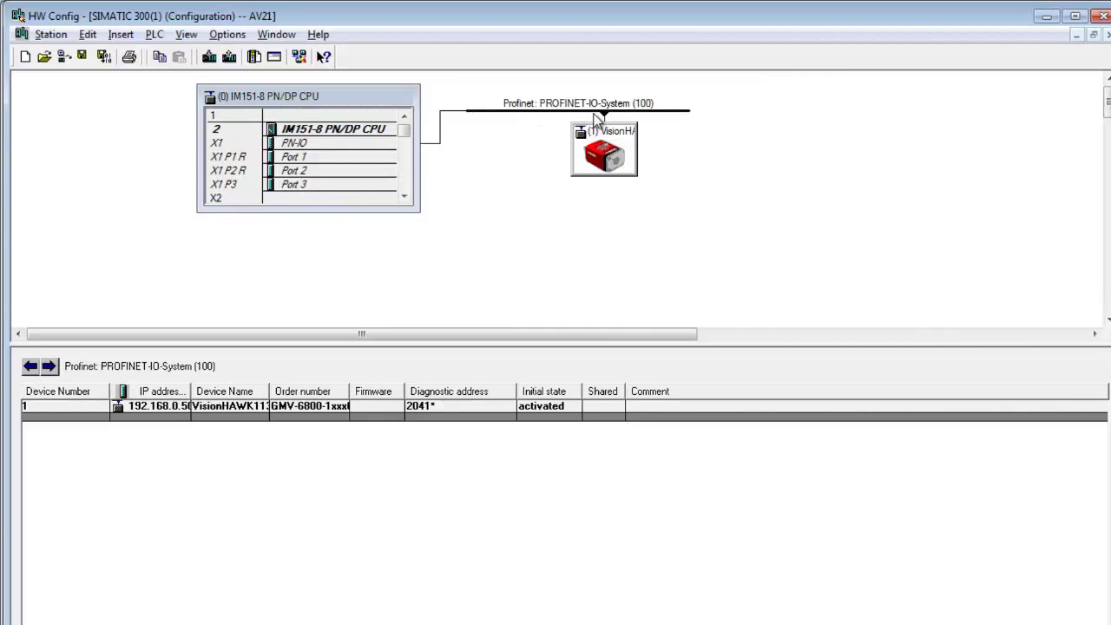
left_click(611, 136)
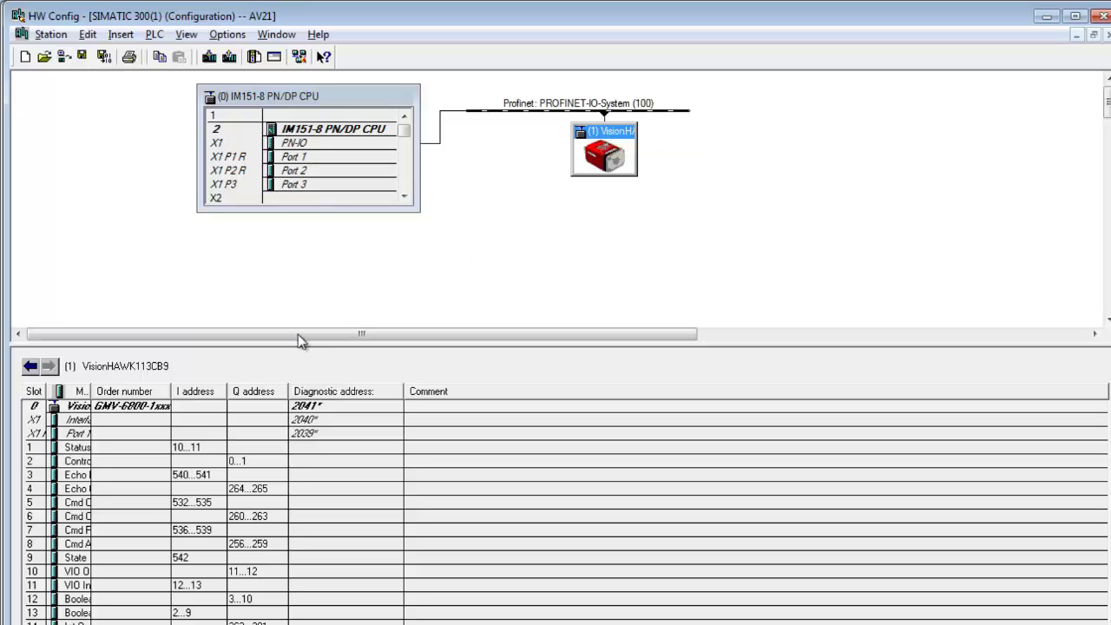
left_click(97, 386)
left_click_drag(98, 385, 165, 384)
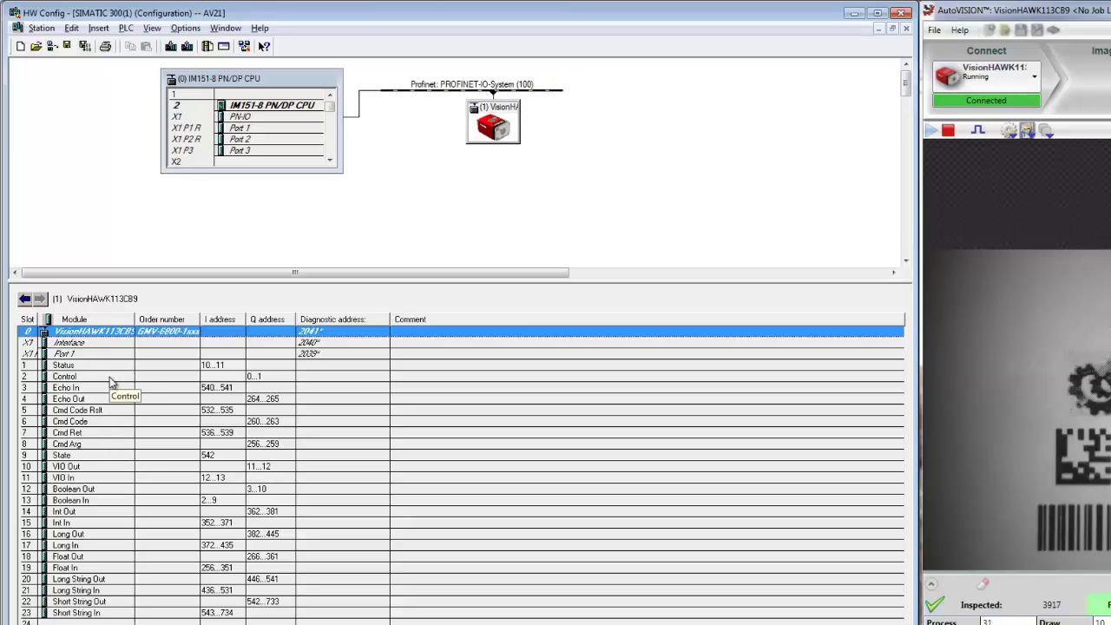
- Open live Monitor/Modify tables for the Control, Status, Cmd Code, Cmd Arg and Cmd Ret modules
right_click(77, 422)
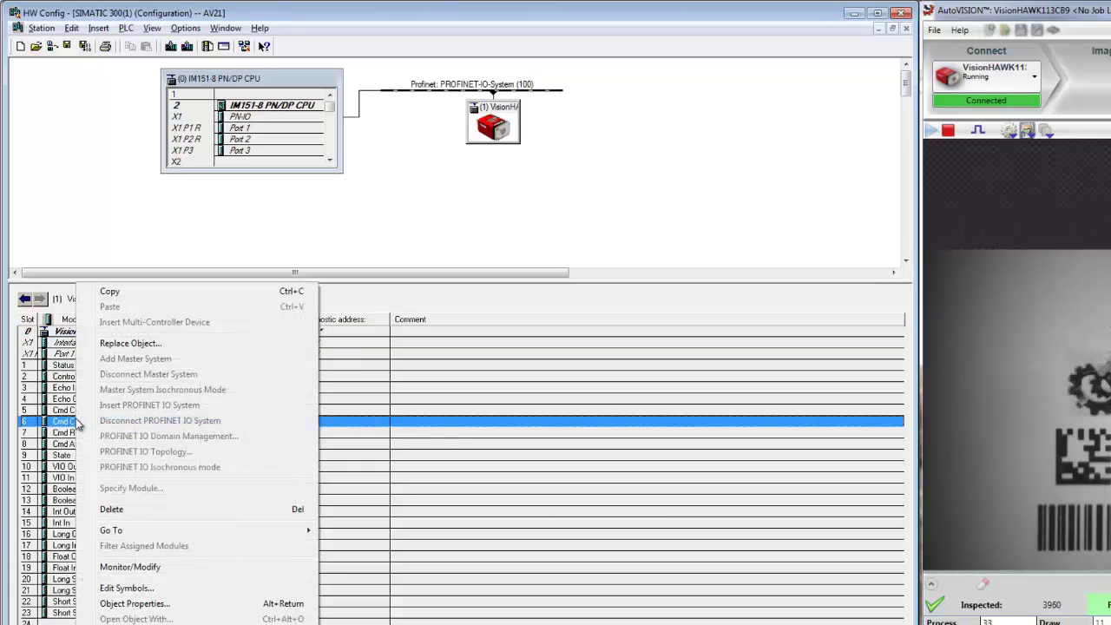
left_click(130, 567)
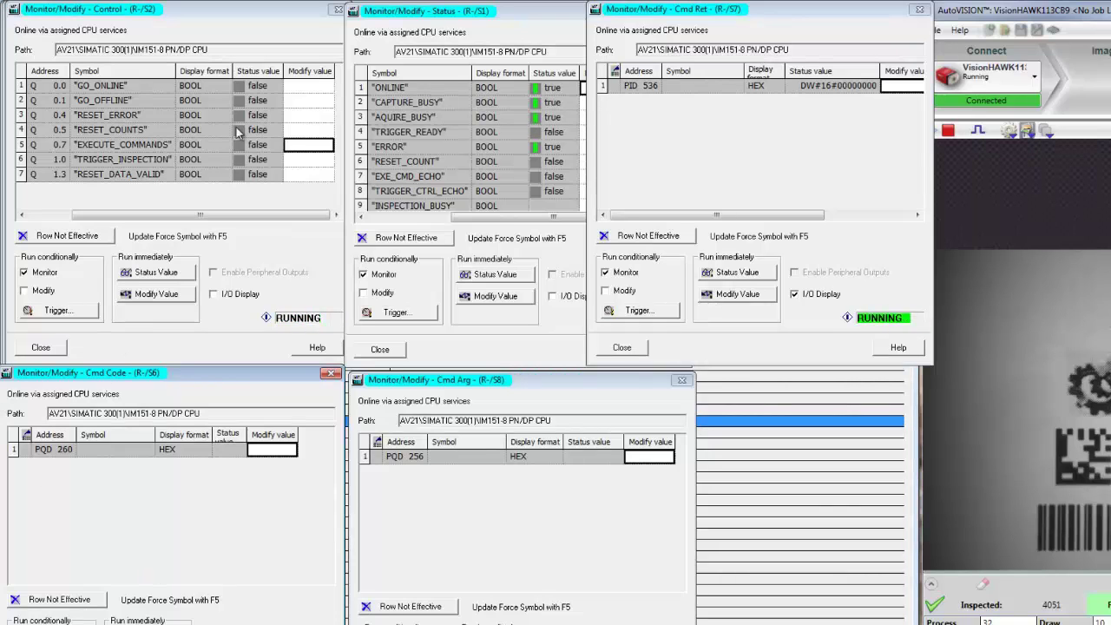
left_click(520, 15)
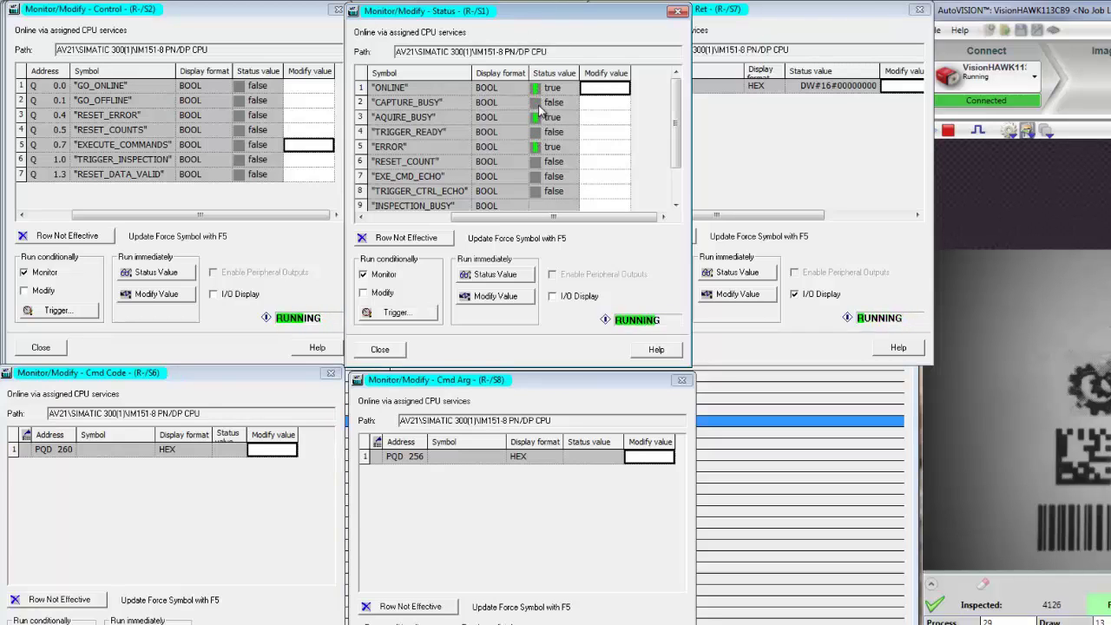
left_click(263, 22)
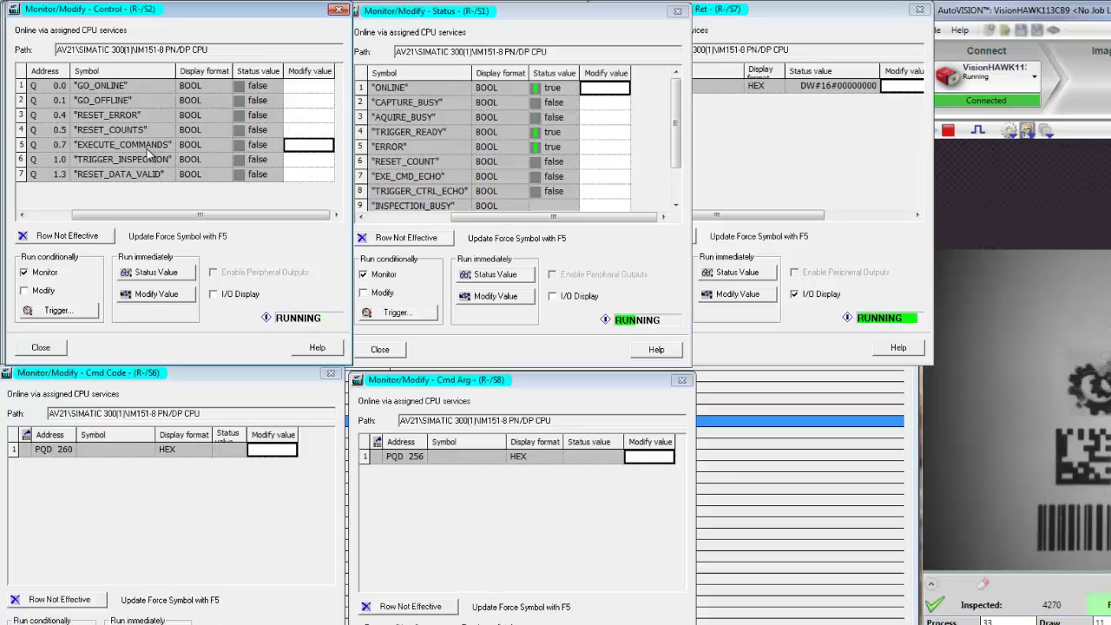
left_click(165, 508)
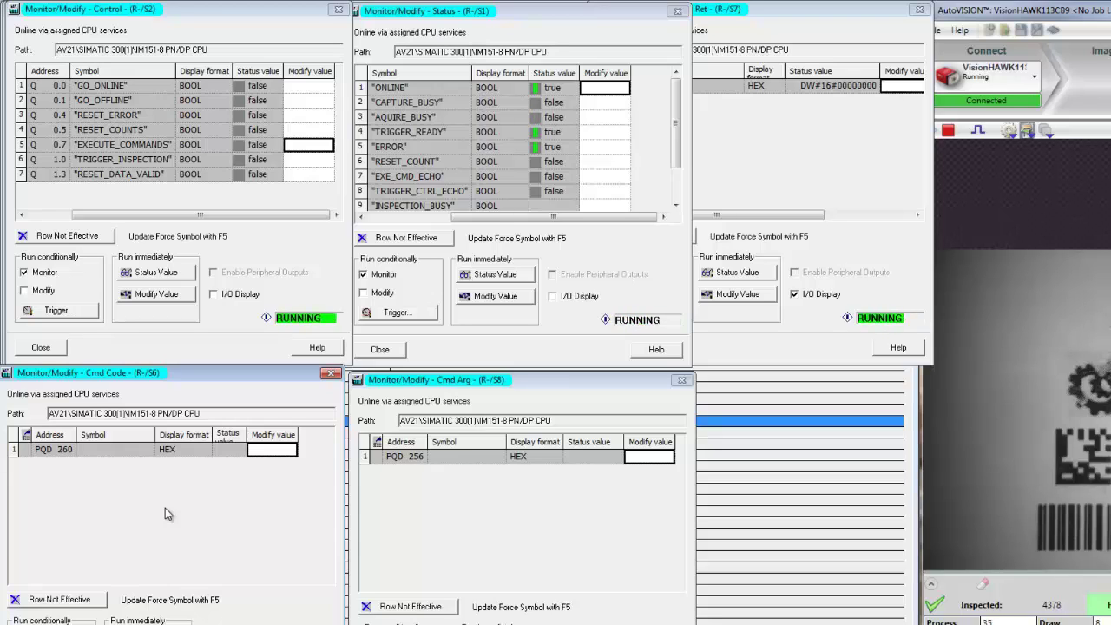
left_click(406, 496)
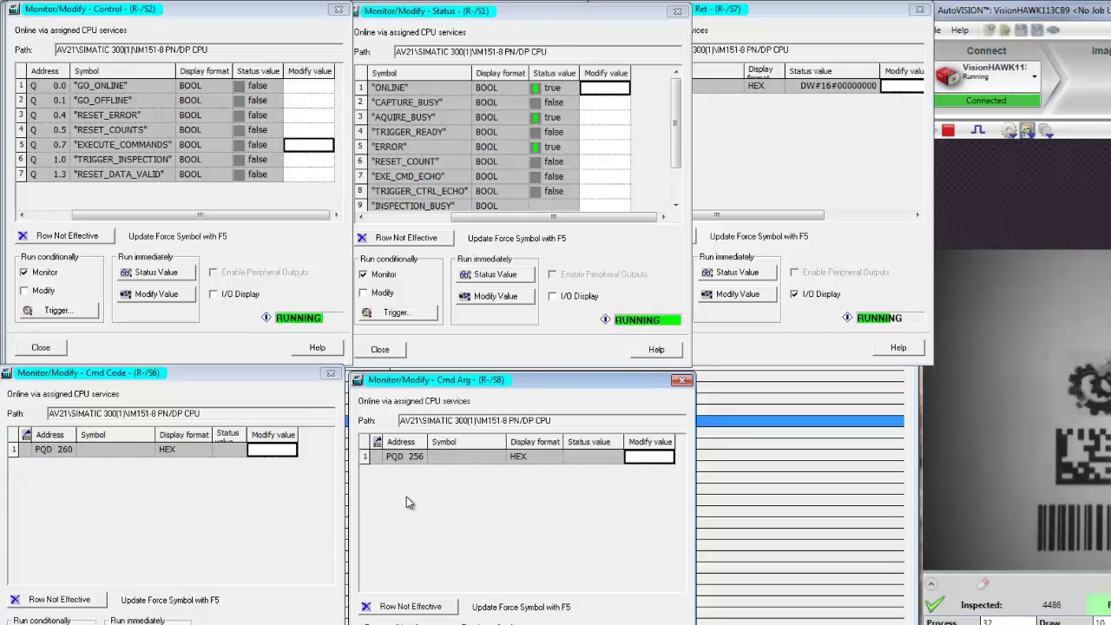
left_click(837, 198)
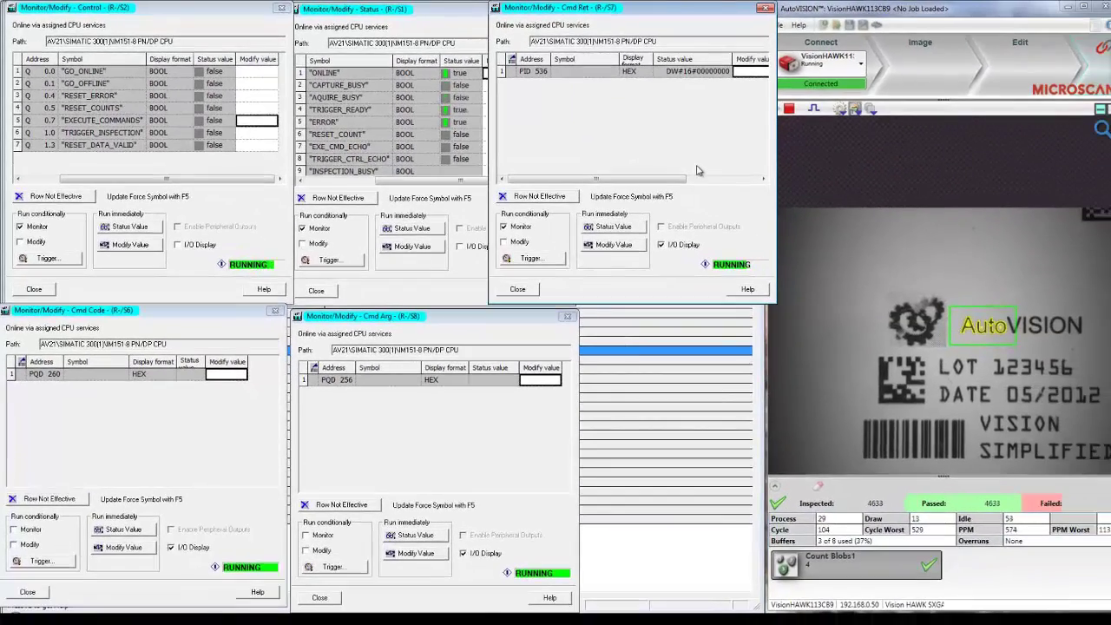
left_click(872, 108)
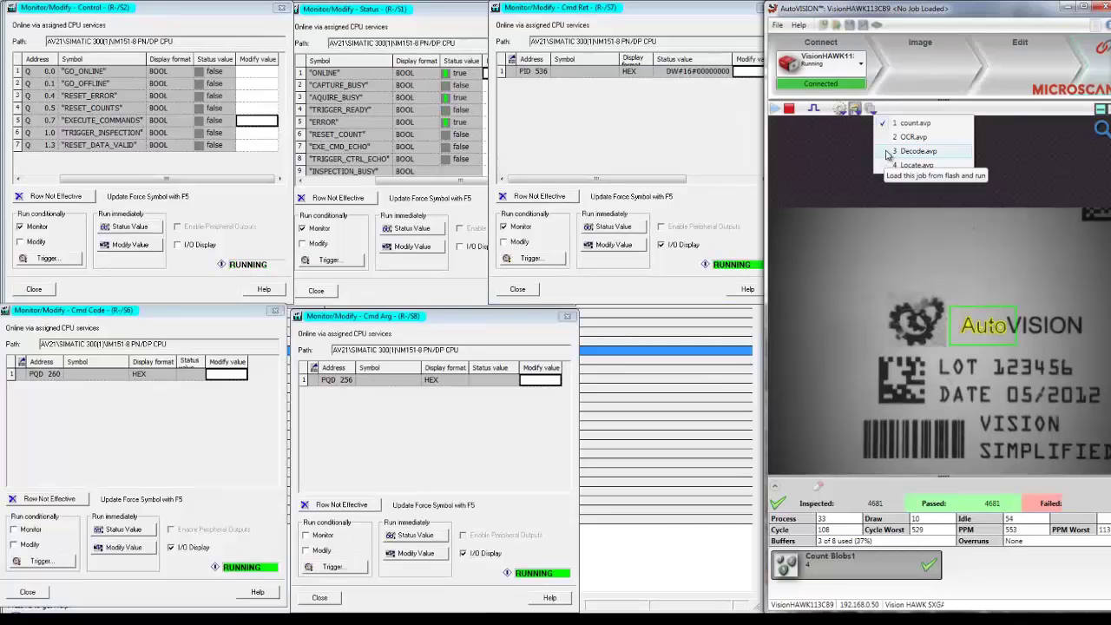
left_click(219, 429)
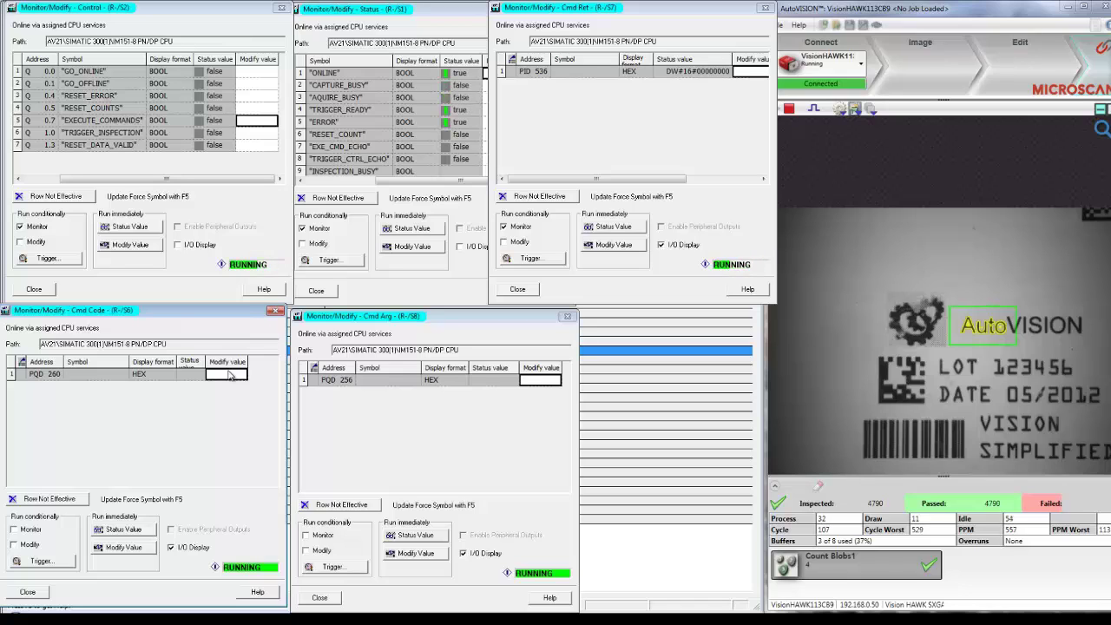
- Enter command code 1300000 and command argument 3 (DW#16#00000003) as Modify values
type("13")
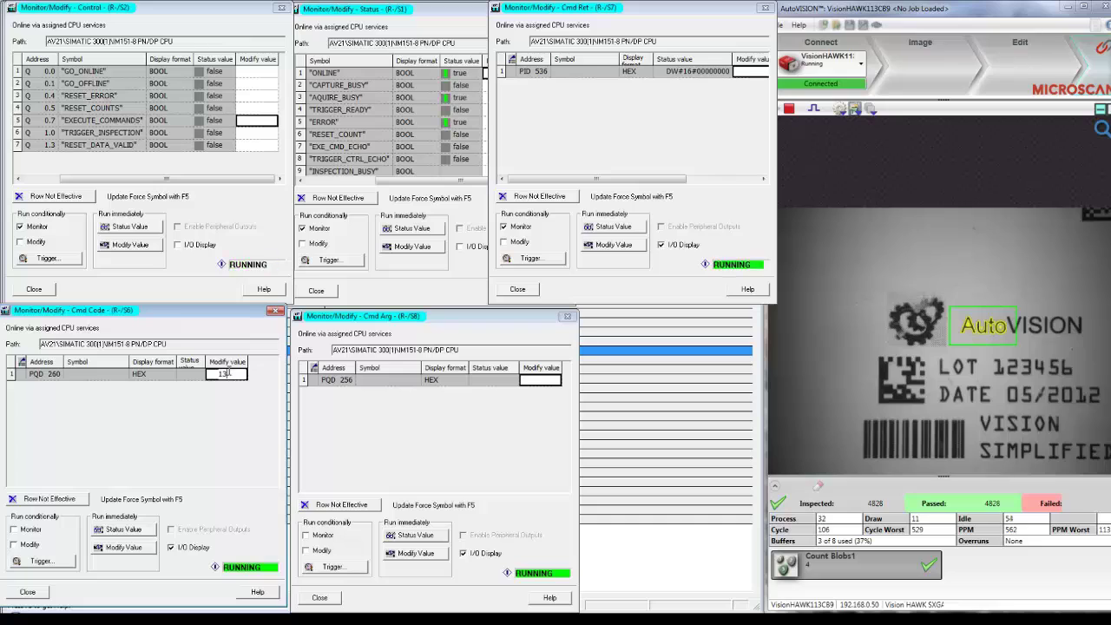
type("00000")
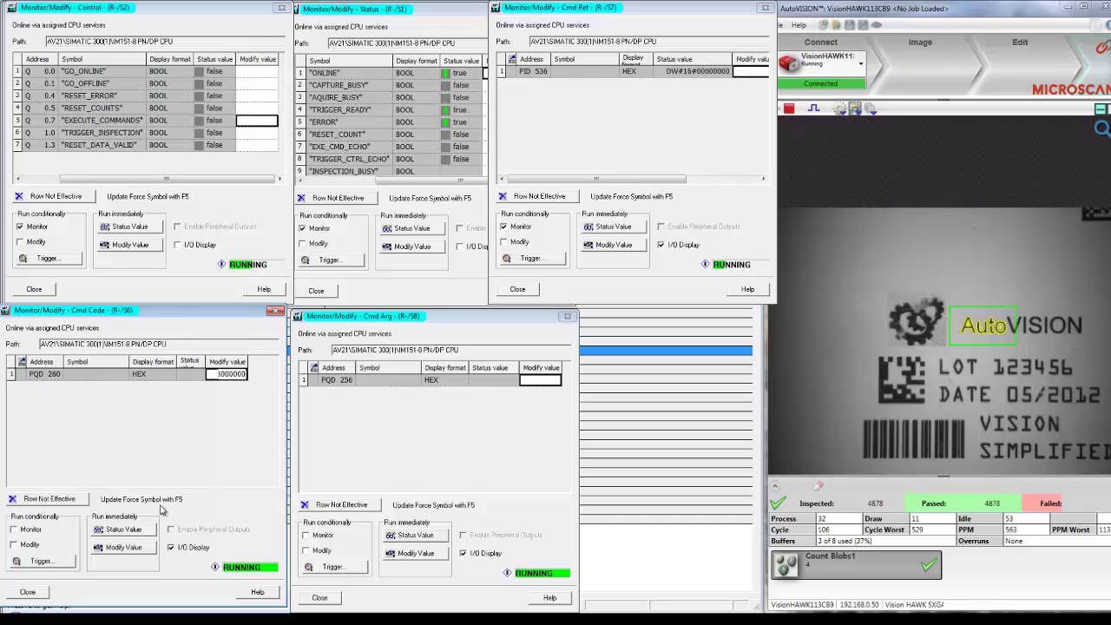
key("Return")
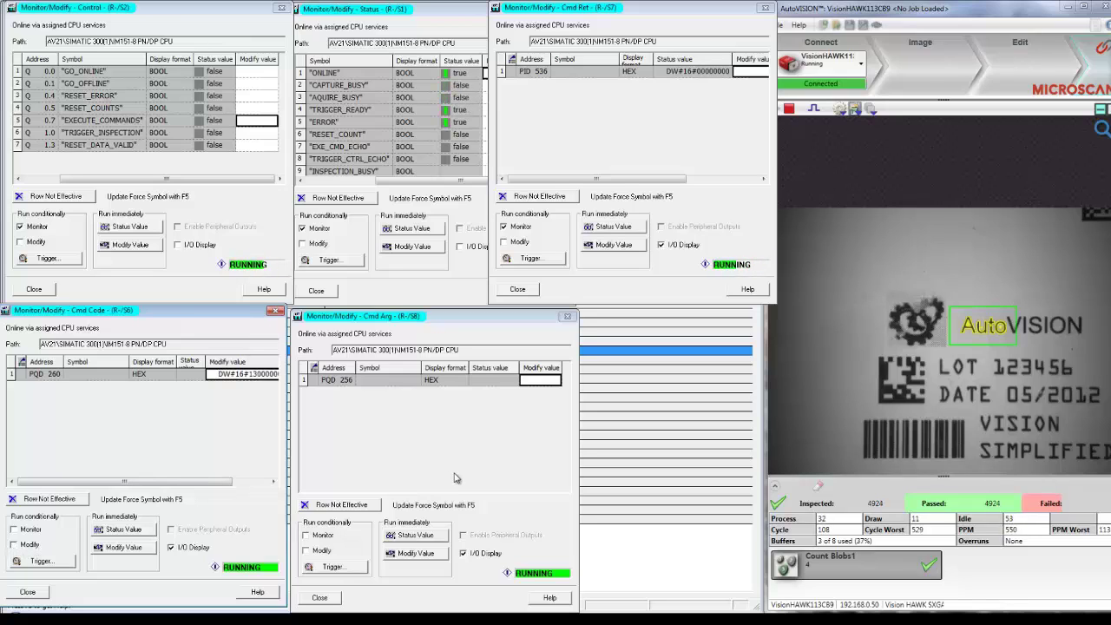
left_click(551, 381)
type("3")
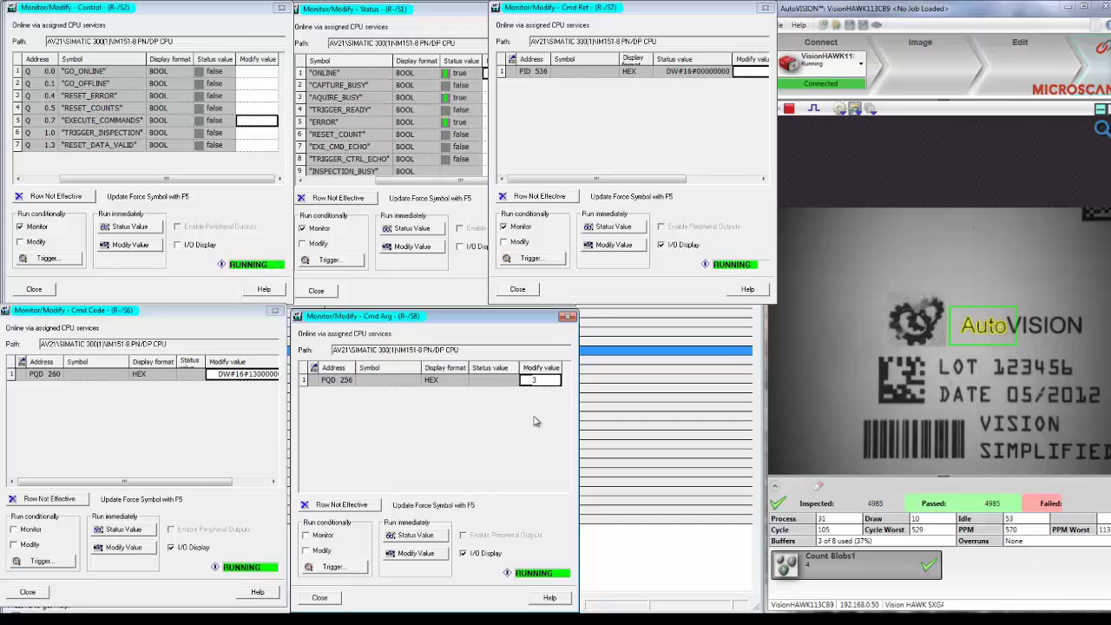
key("Return")
left_click_drag(519, 368, 495, 367)
left_click(307, 550)
left_click(308, 550)
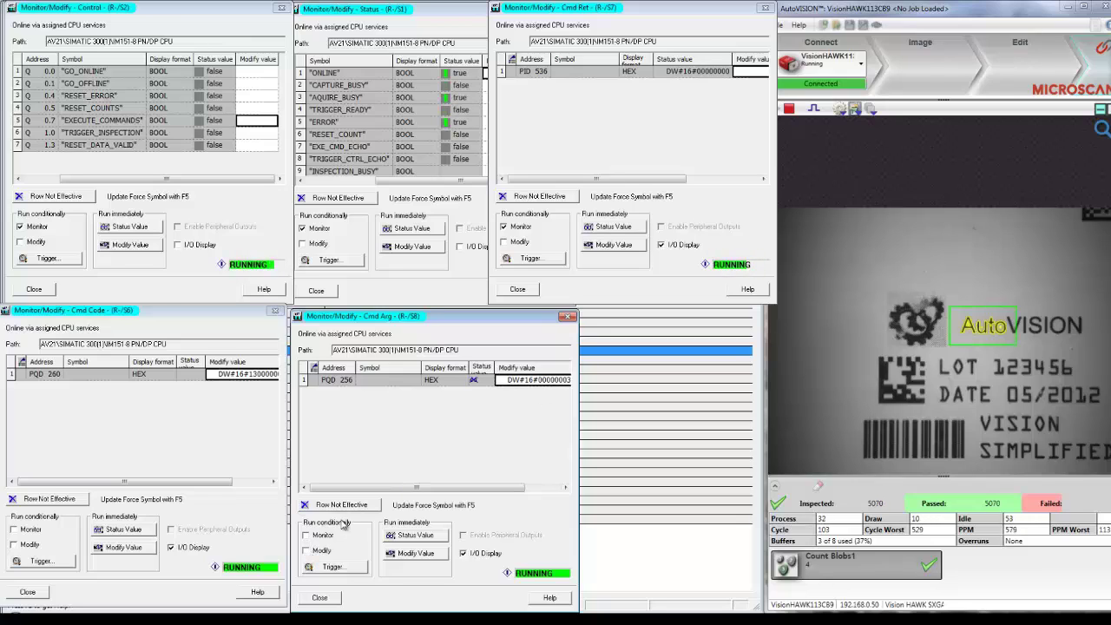
- Set EXECUTE_COMMANDS to true so the camera switches to the Decode1 job
left_click(267, 122)
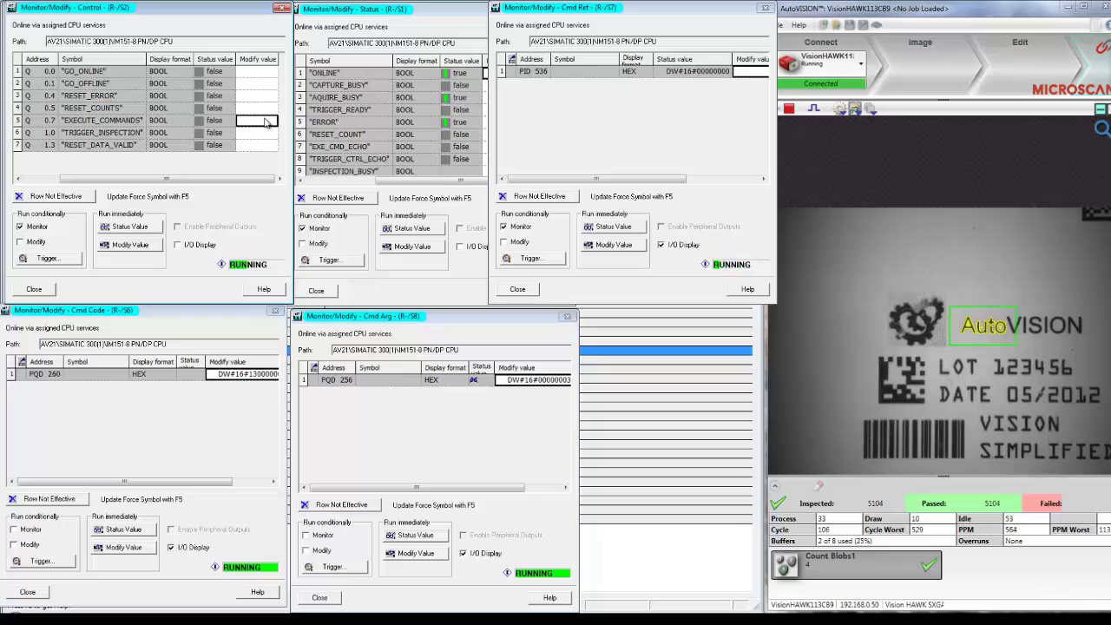
type("true")
key("Return")
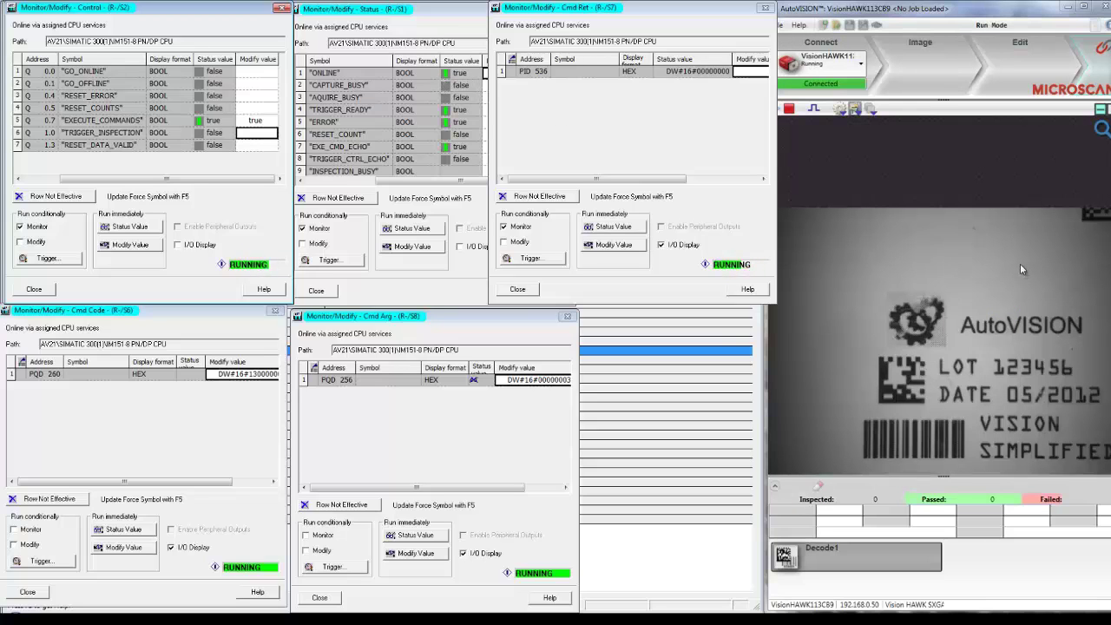
- Set EXECUTE_COMMANDS false and TRIGGER_INSPECTION 1, then write values to run one Decode inspection
key("Up")
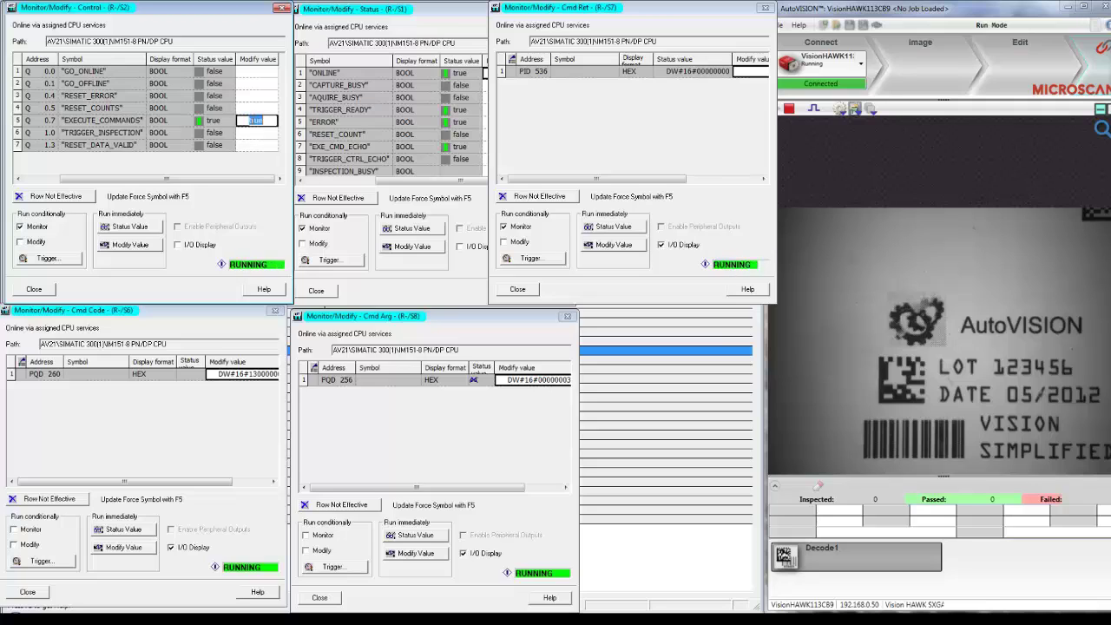
type("false")
key("Return")
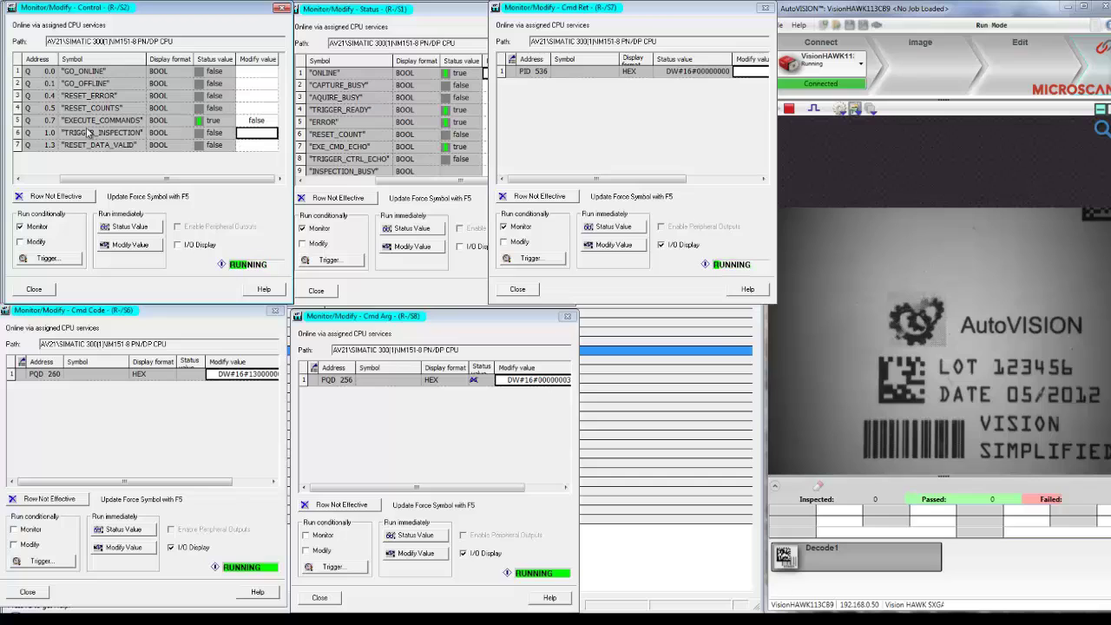
type("1")
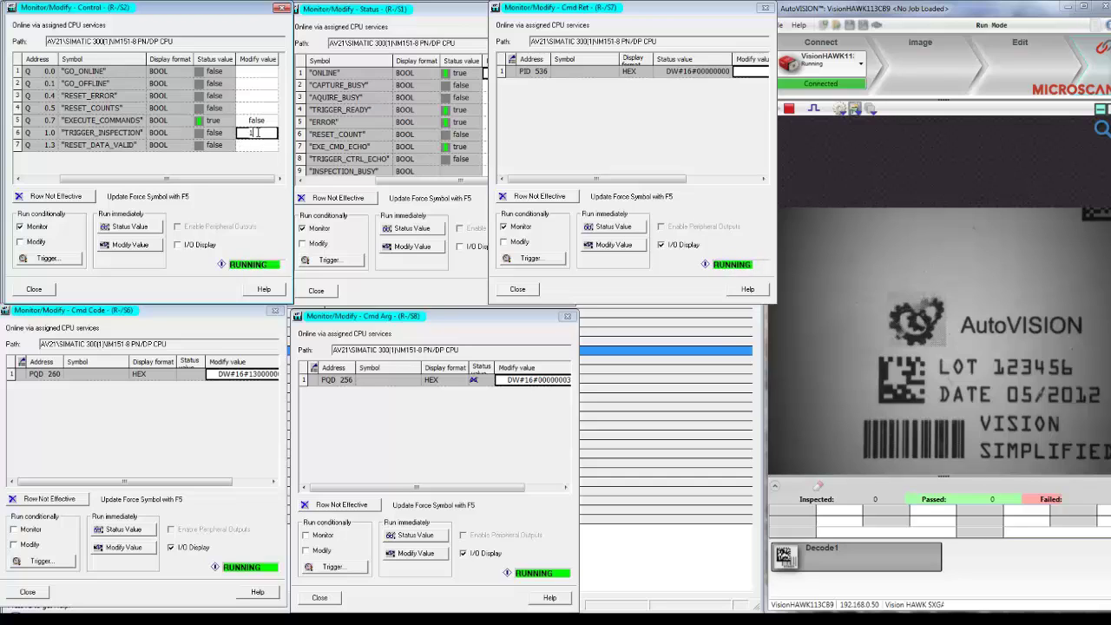
key("Return")
left_click(23, 243)
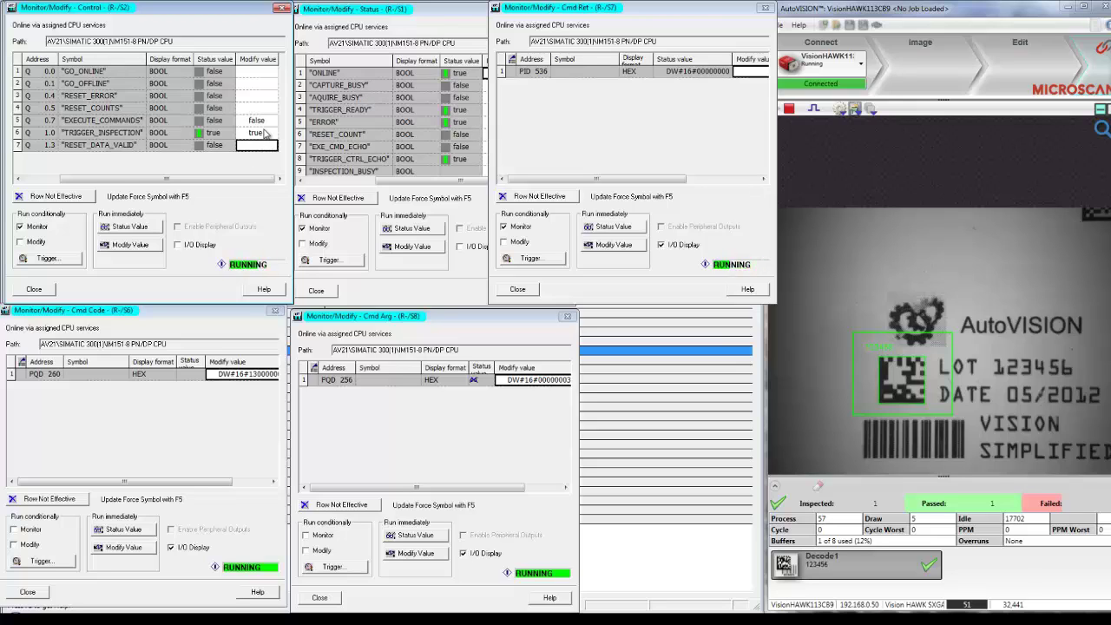
- Reset TRIGGER_INSPECTION to false and change the command argument to DW#16#00000001
double_click(264, 131)
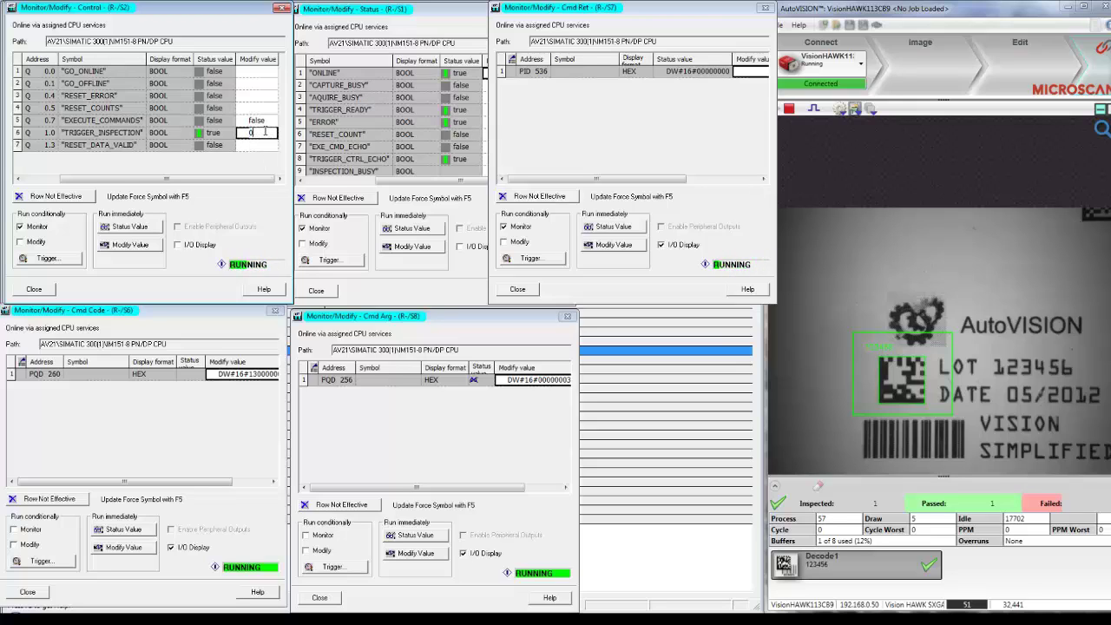
key("Return")
double_click(560, 382)
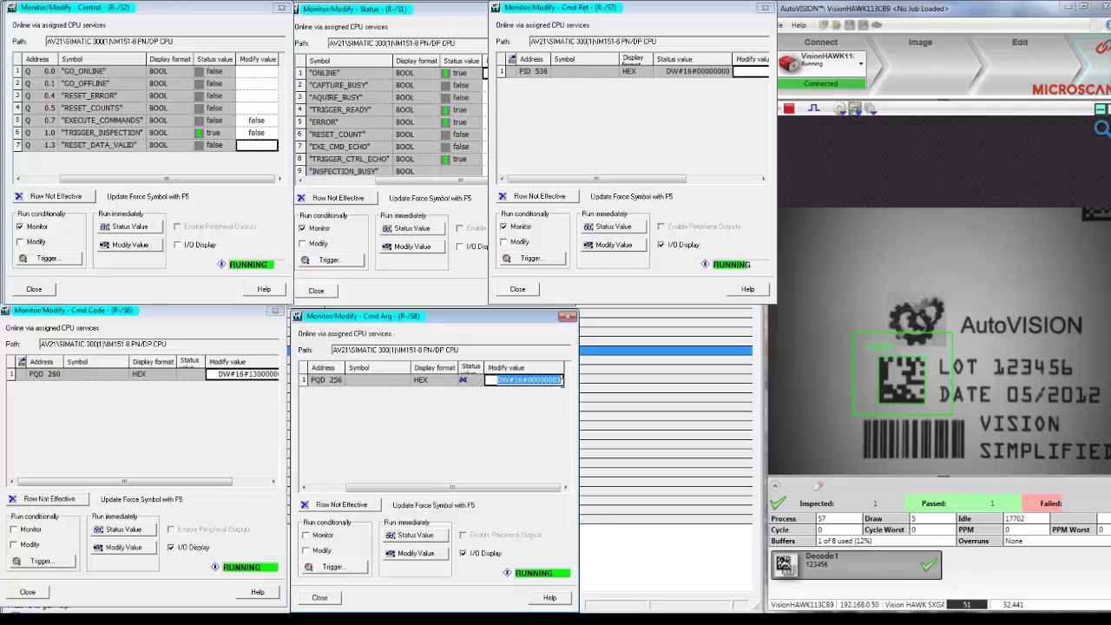
key("End")
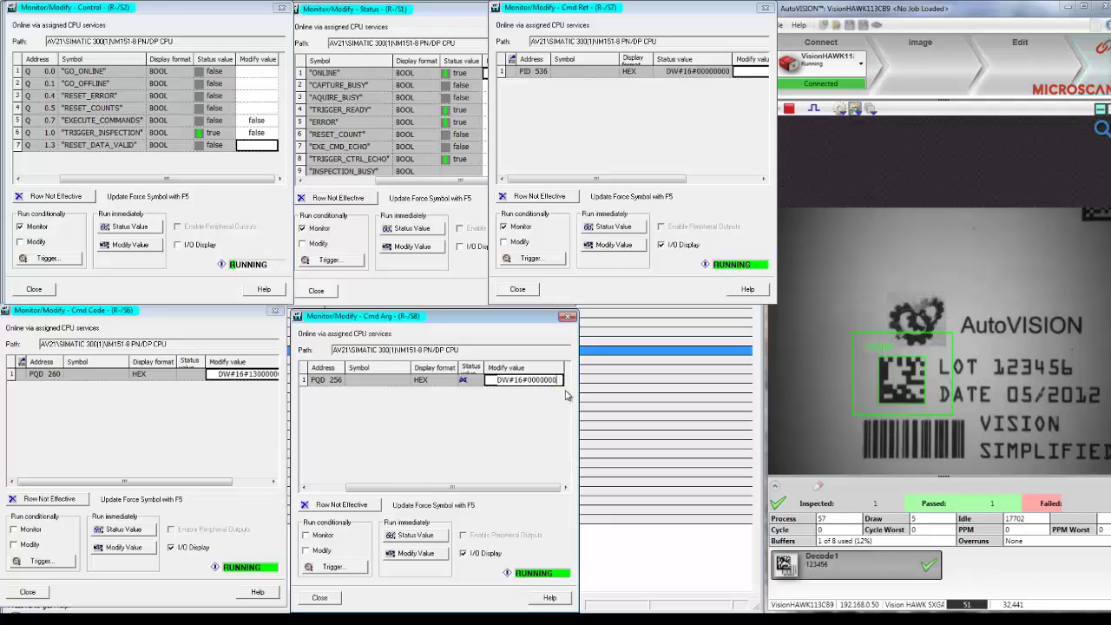
key("BackSpace")
type("1")
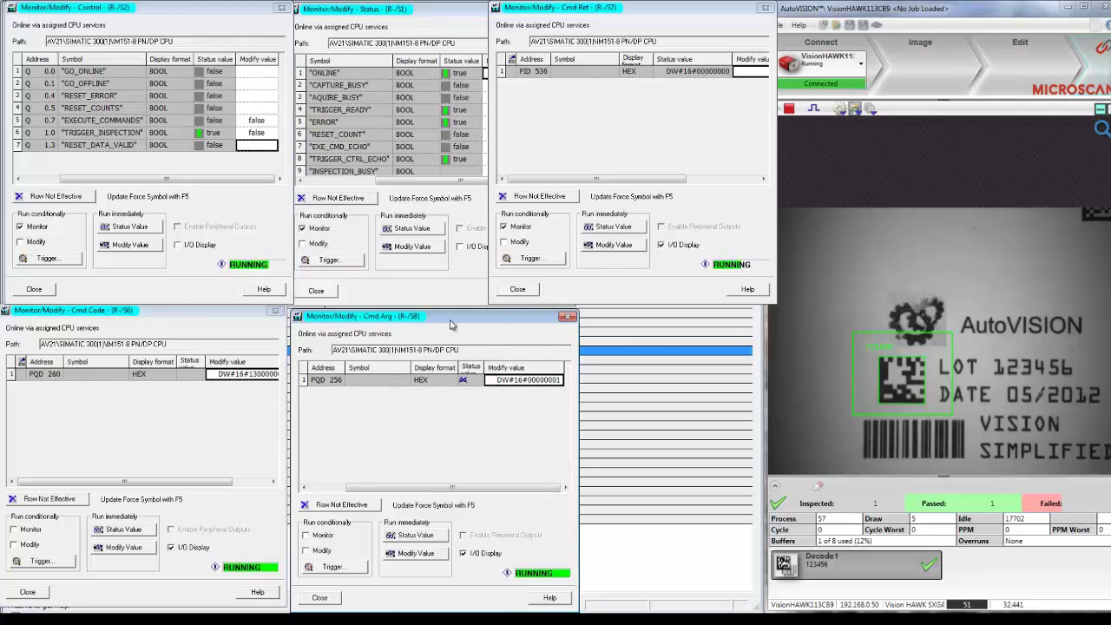
- Set EXECUTE_COMMANDS true and write it, switching the camera back to Count Blobs1
double_click(257, 120)
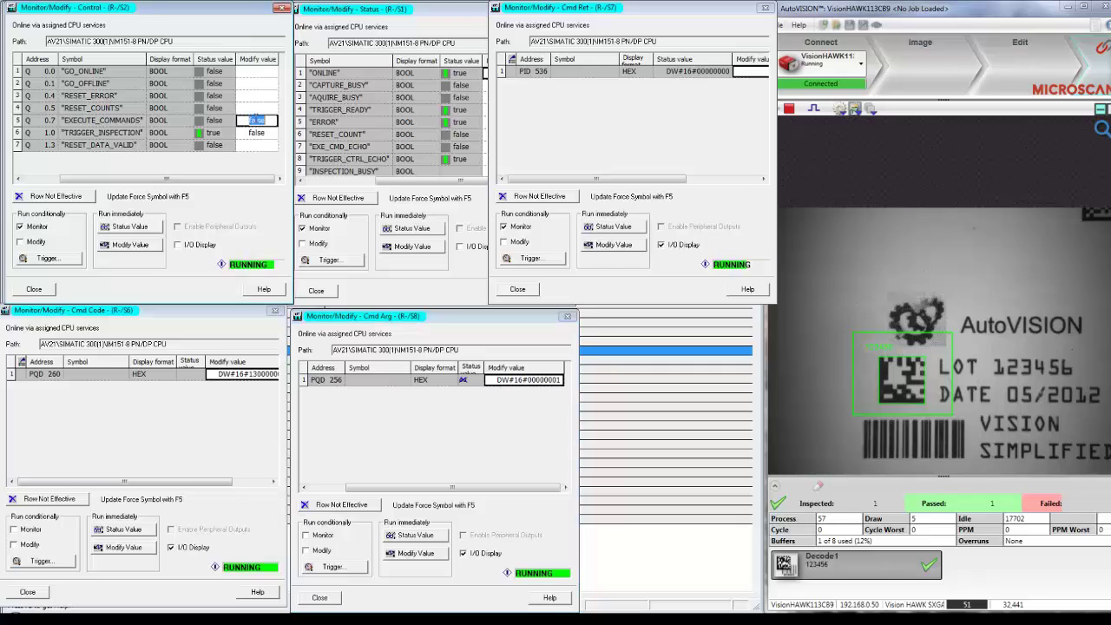
type("true")
key("Return")
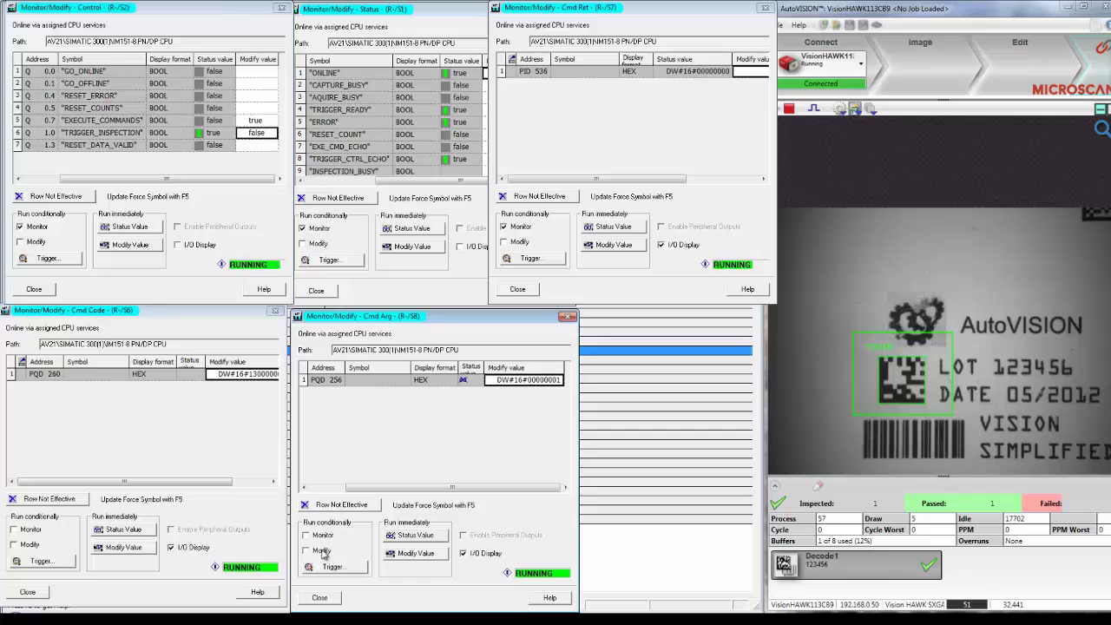
left_click(19, 242)
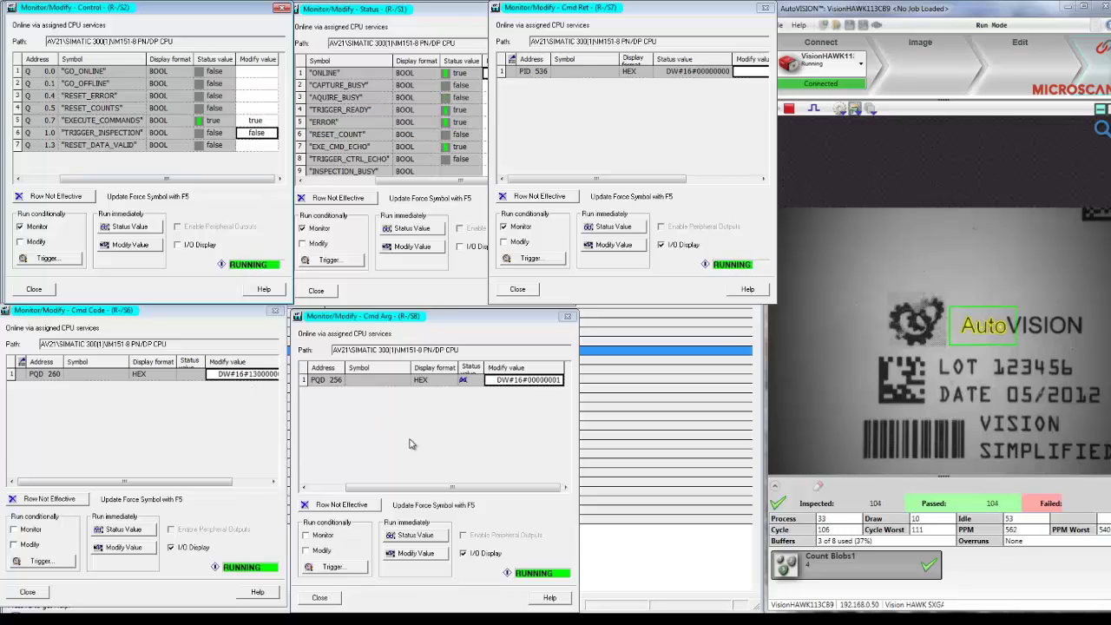
- Change the command code to DW#16#18000000 and clear EXECUTE_COMMANDS to false
double_click(256, 379)
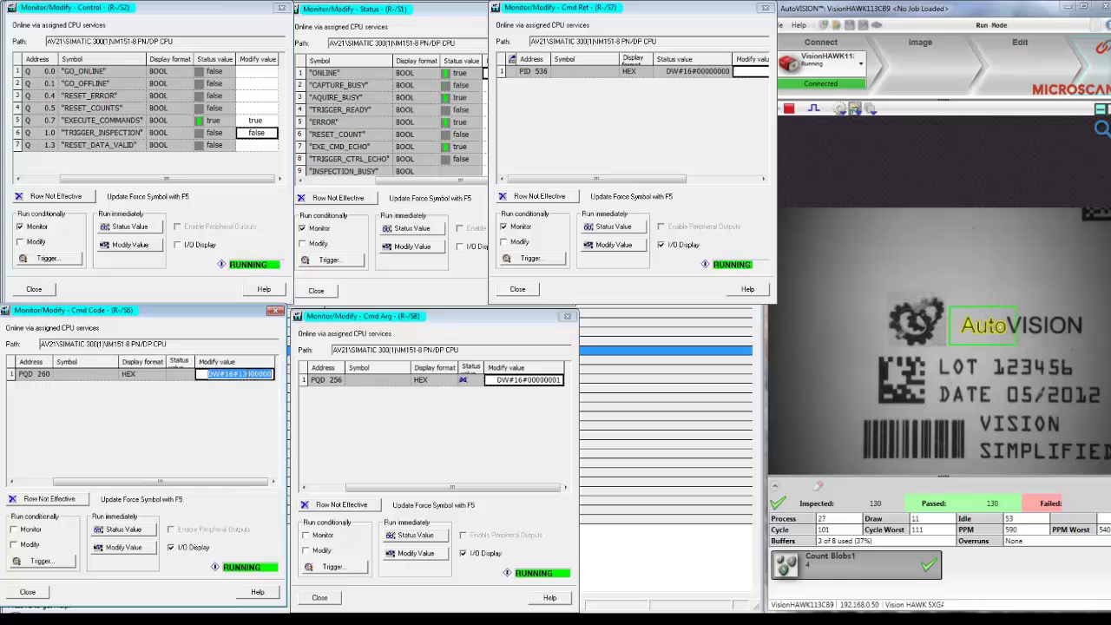
key("Return")
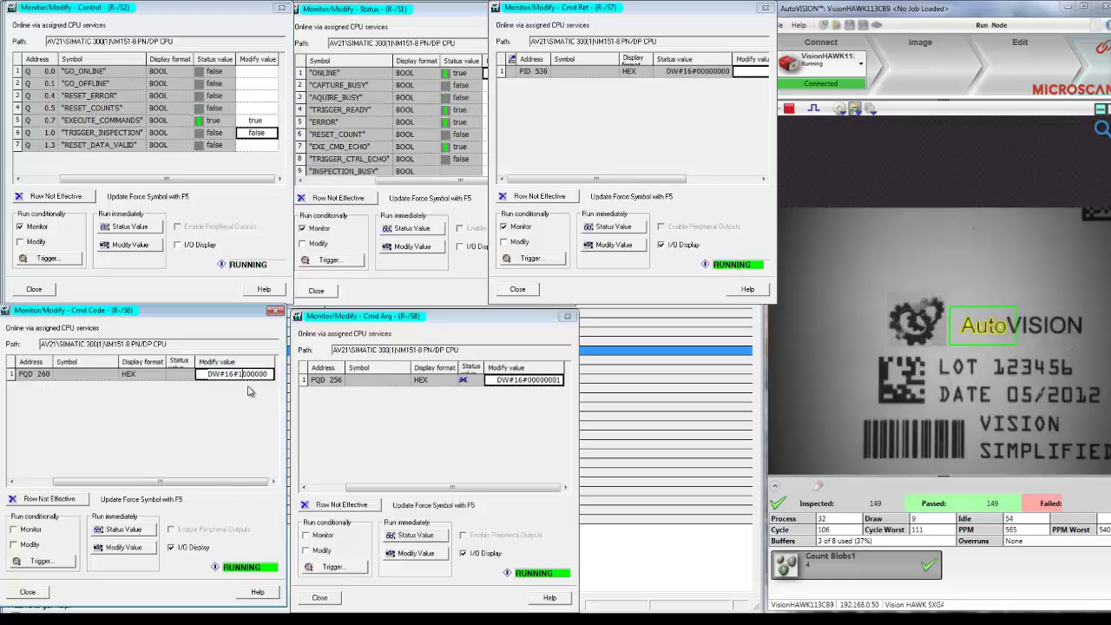
key("Return")
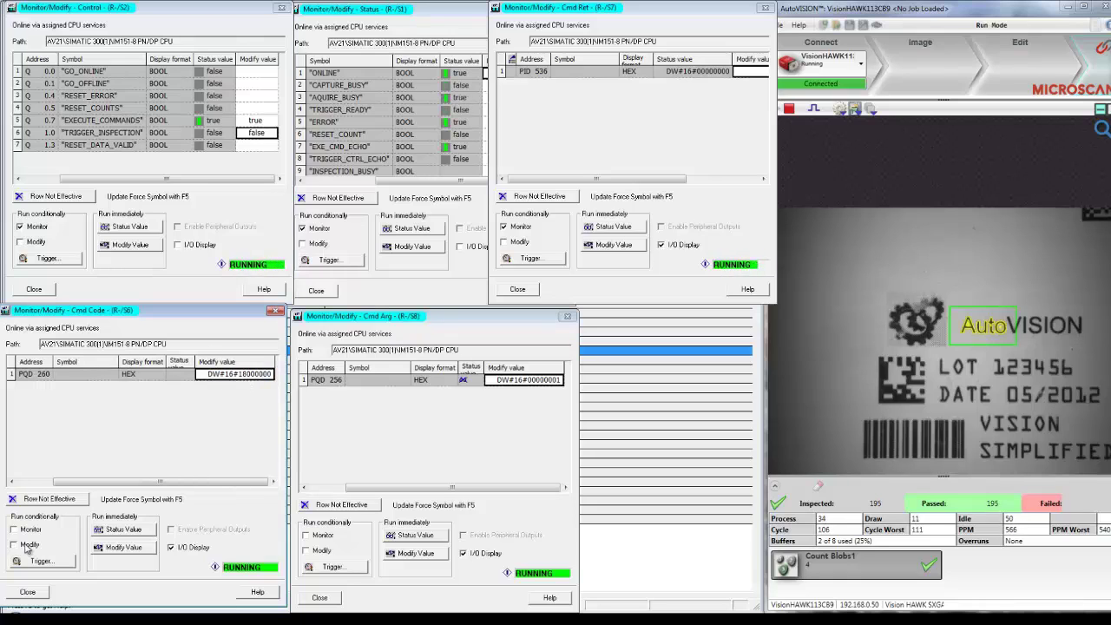
left_click(256, 120)
type("false")
key("Return")
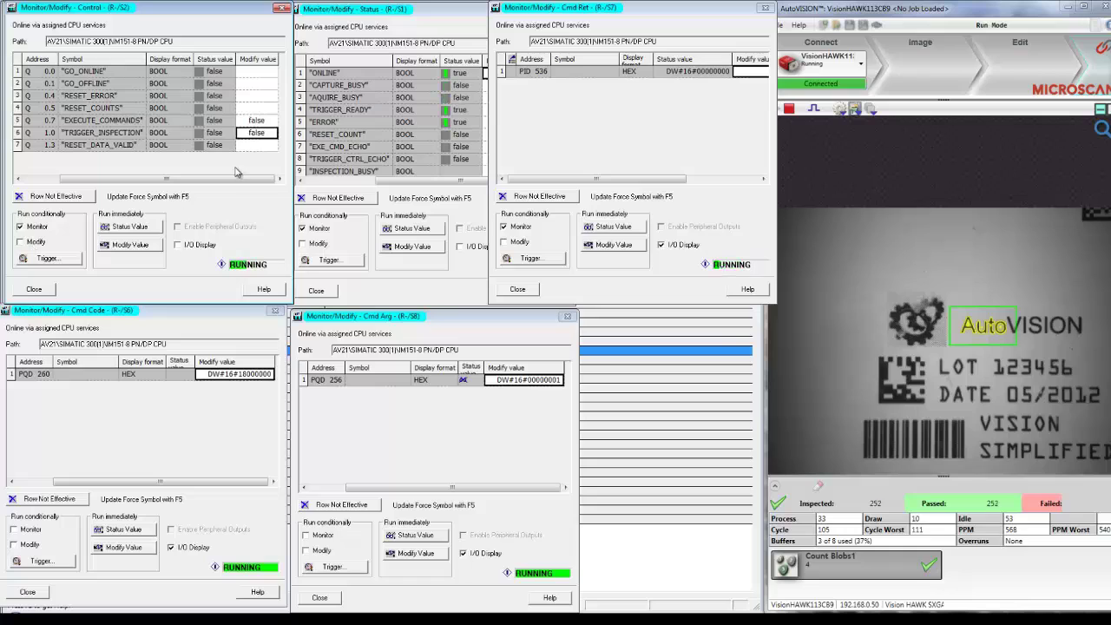
- Set EXECUTE_COMMANDS true again so Cmd Ret reads DW#16#00000001, then view AutoVISION's recent jobs
left_click(258, 120)
type("true")
key("Return")
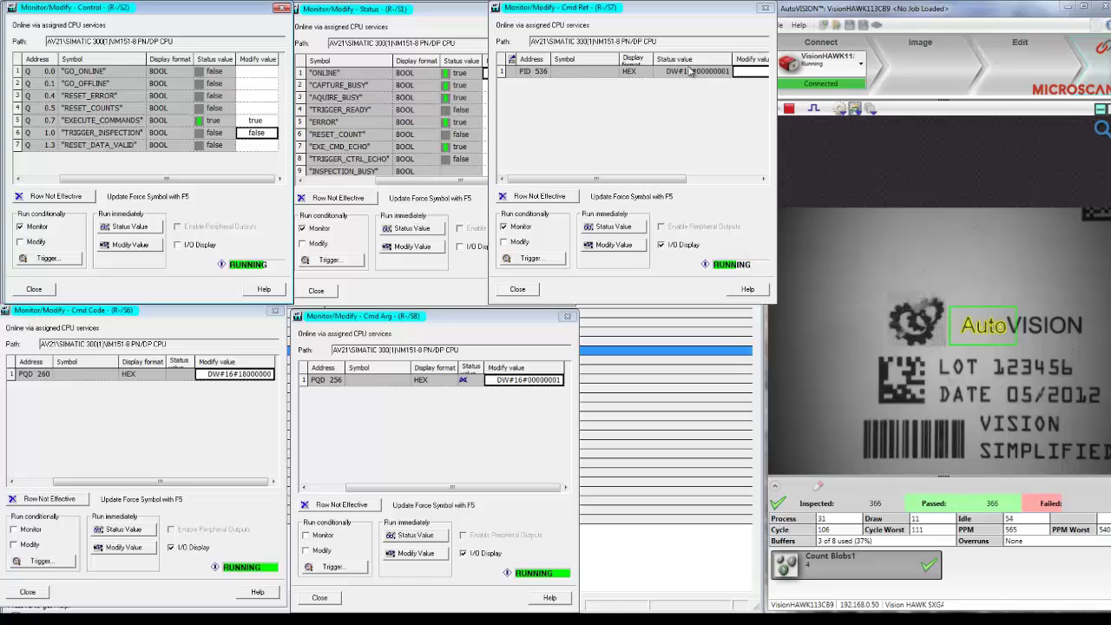
left_click(871, 111)
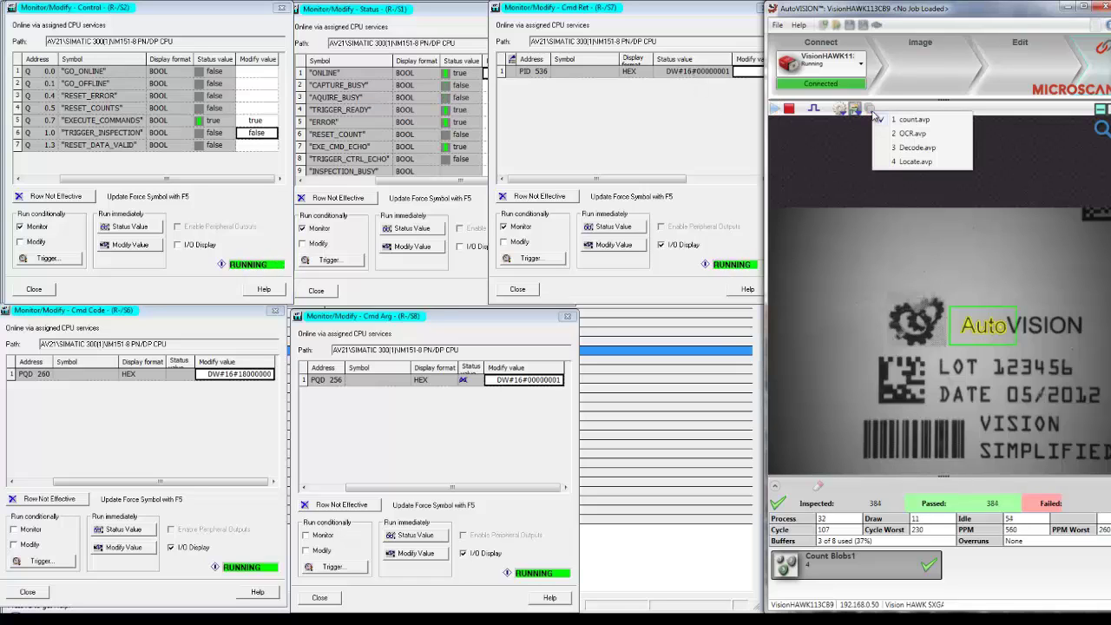